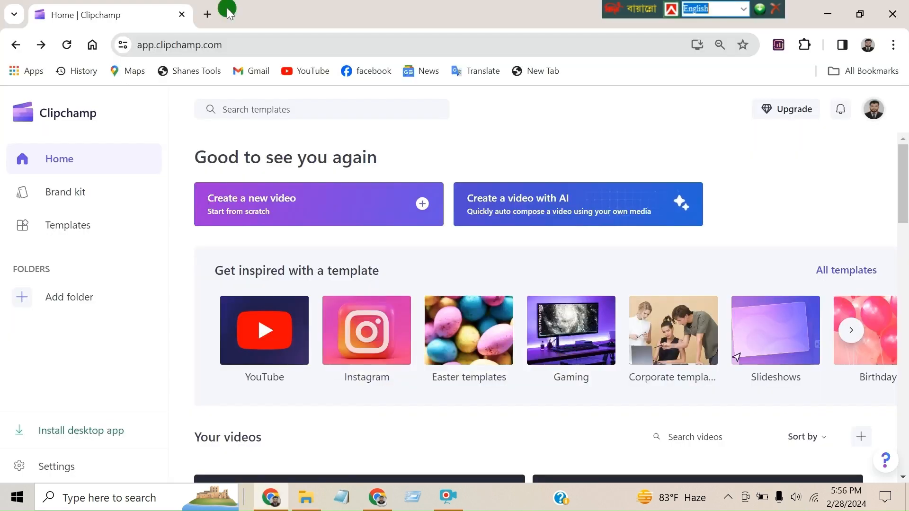
- Create a new video from scratch and import the recordings 20240228_174642, 20240228_174235 and 20240228_174123 from the Racorded video folder
{"action": "left_click", "coordinate": [260, 214]}
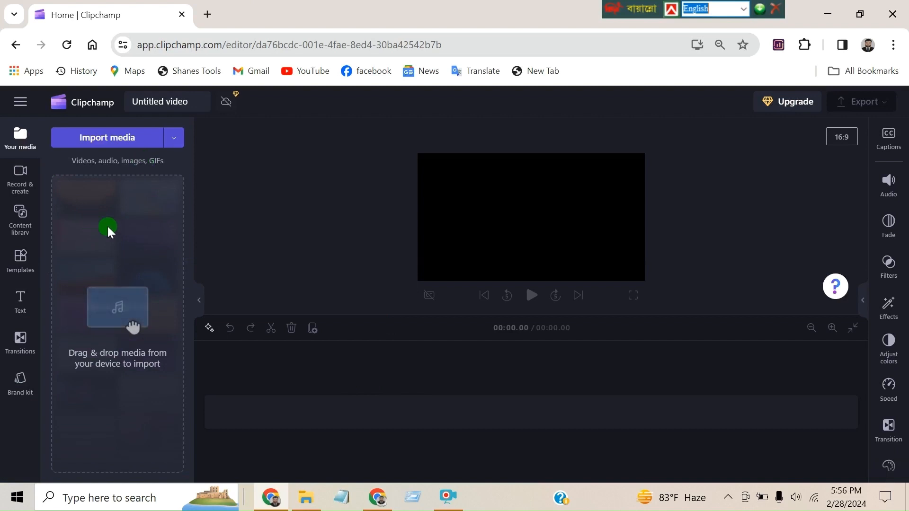
{"action": "left_click", "coordinate": [98, 140]}
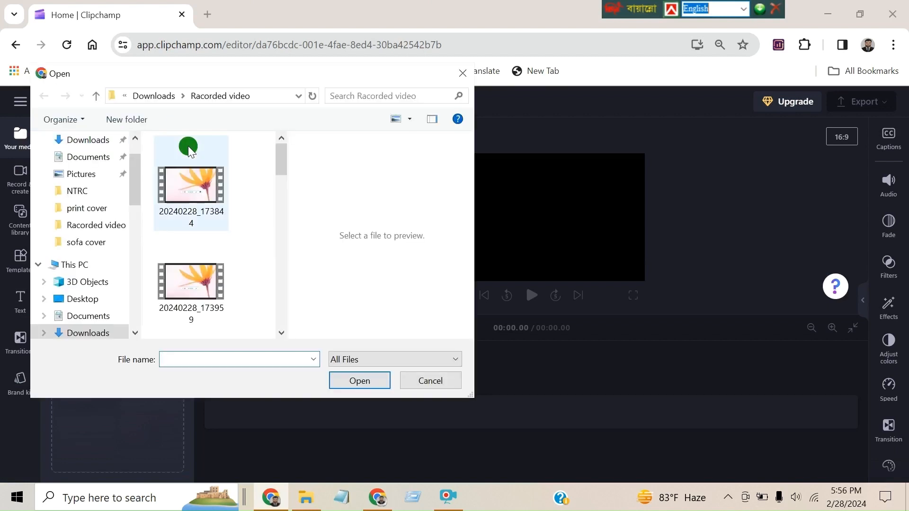
{"action": "scroll", "coordinate": [199, 200], "scroll_direction": "down", "scroll_amount": 10}
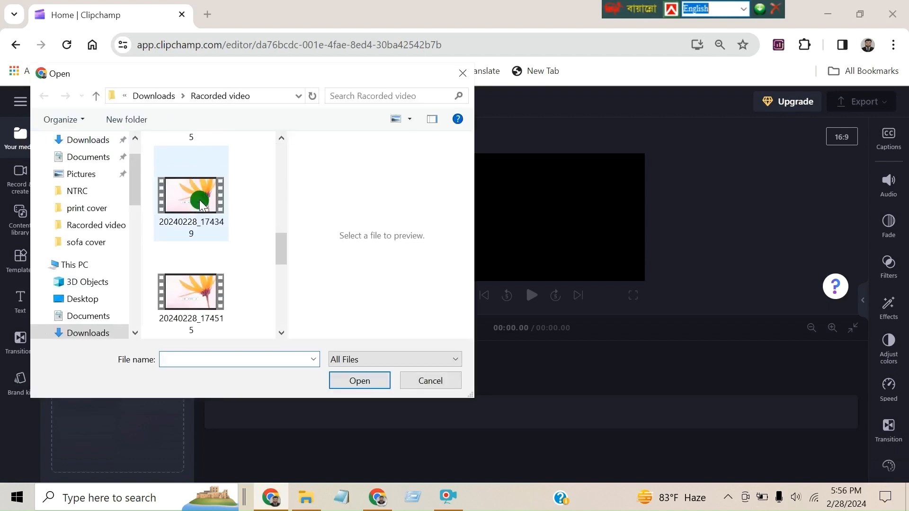
{"action": "scroll", "coordinate": [240, 259], "scroll_direction": "down", "scroll_amount": 2}
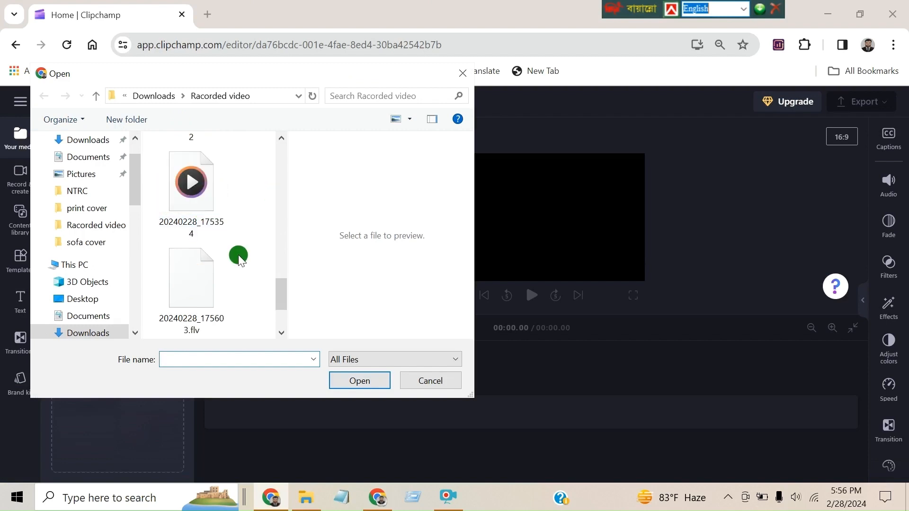
{"action": "scroll", "coordinate": [239, 243], "scroll_direction": "up", "scroll_amount": 2}
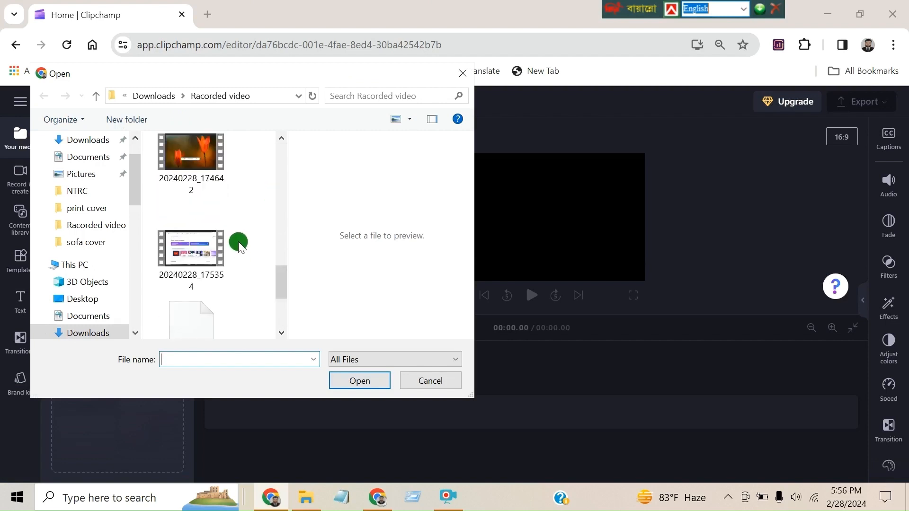
{"action": "left_click", "coordinate": [205, 151]}
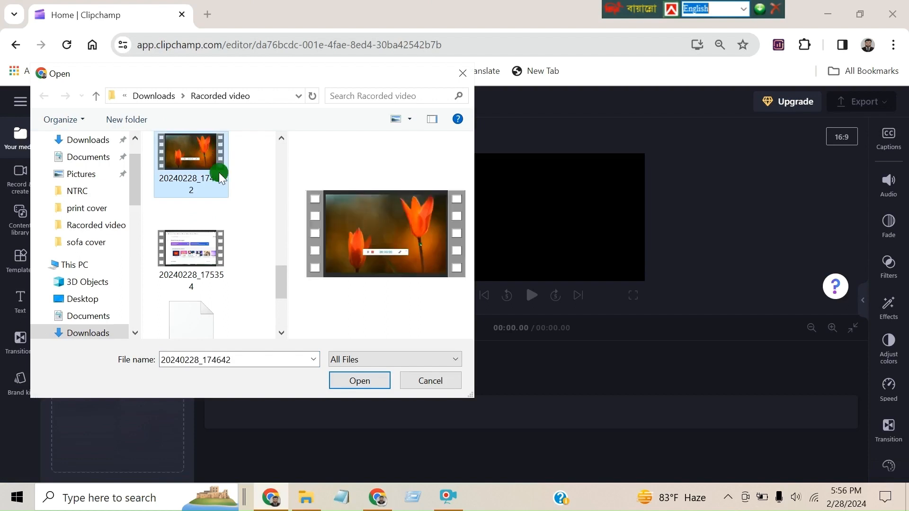
{"action": "scroll", "coordinate": [218, 172], "scroll_direction": "up", "scroll_amount": 3}
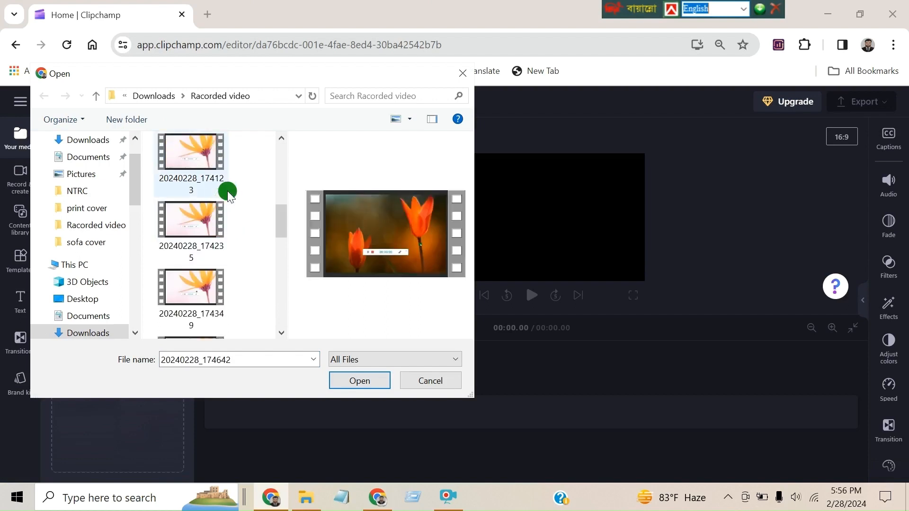
{"action": "left_click", "coordinate": [206, 216]}
{"action": "left_click", "coordinate": [204, 147], "text": "ctrl"}
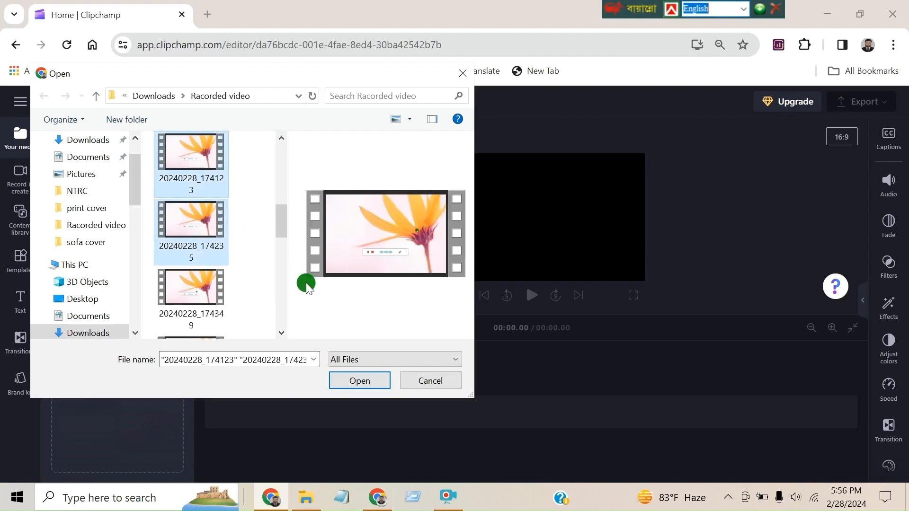
{"action": "left_click", "coordinate": [371, 383]}
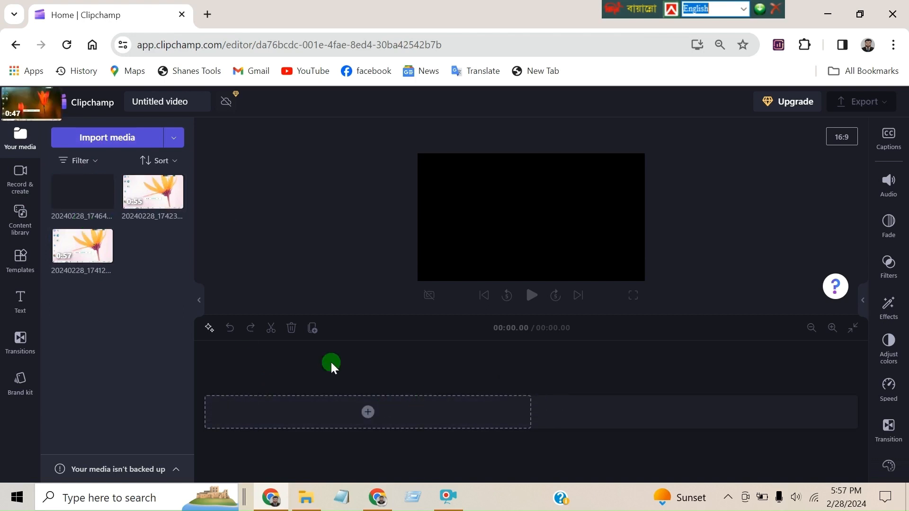
- Add the orange tulip clip 20240228_174642 to the timeline
{"action": "left_click_drag", "start_coordinate": [244, 335], "coordinate": [197, 318]}
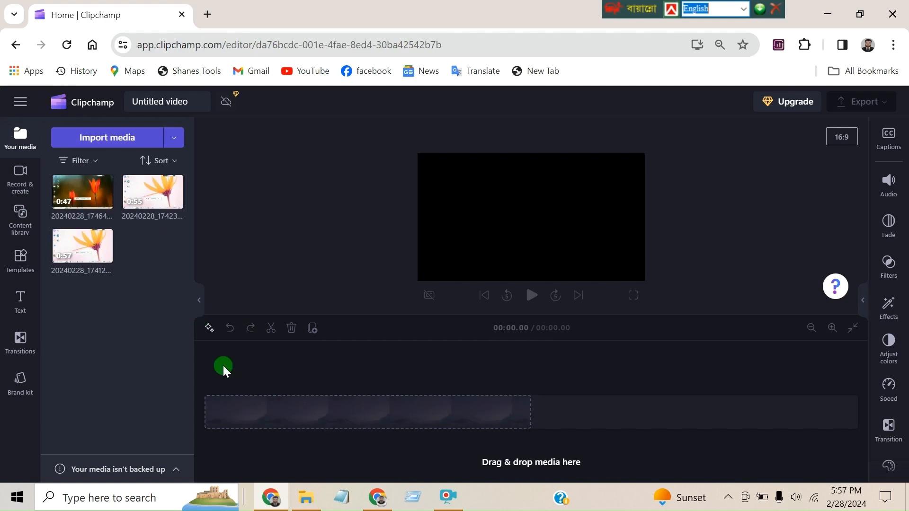
{"action": "mouse_move", "coordinate": [105, 185]}
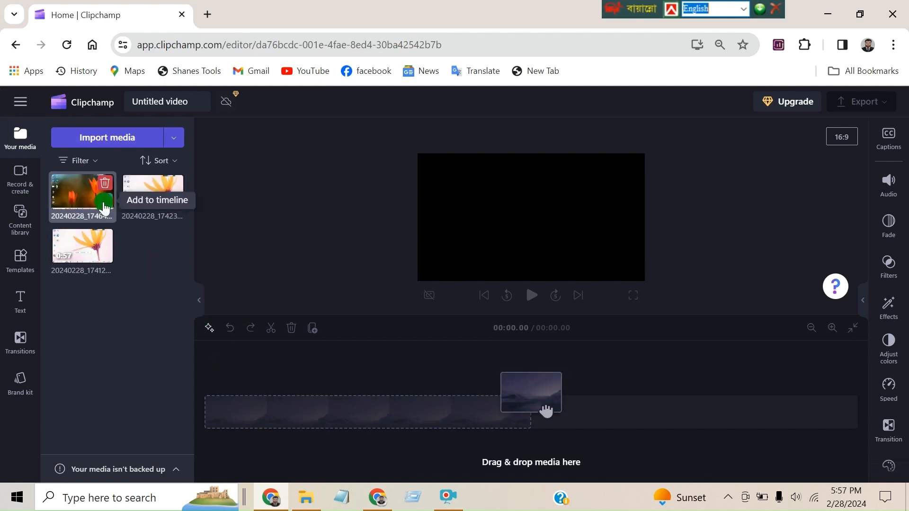
{"action": "left_click", "coordinate": [104, 204]}
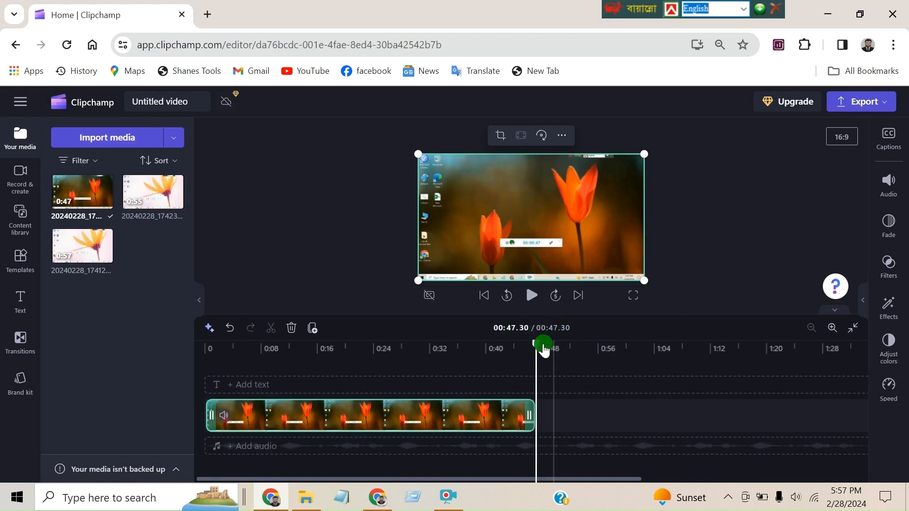
- Return the playhead to the start of the timeline and preview the clip's opening seconds
{"action": "left_click_drag", "start_coordinate": [386, 349], "coordinate": [231, 364]}
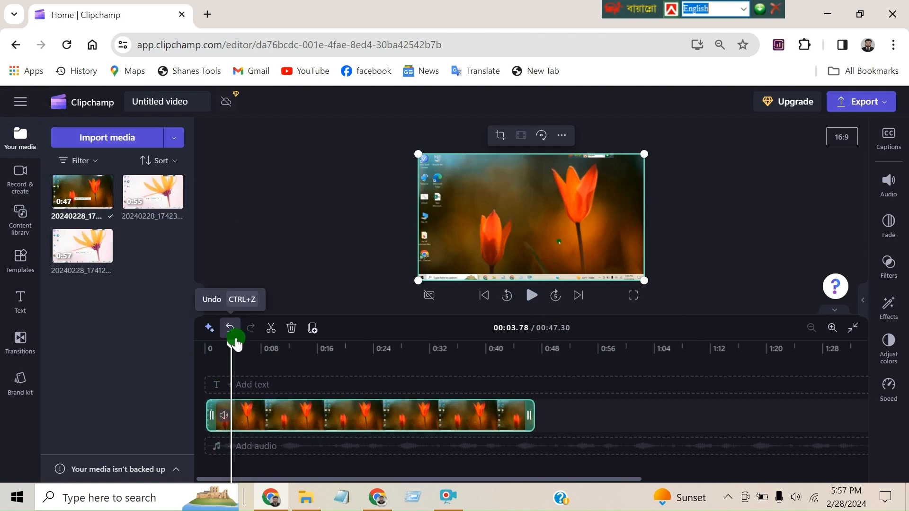
{"action": "left_click_drag", "start_coordinate": [230, 341], "coordinate": [204, 343]}
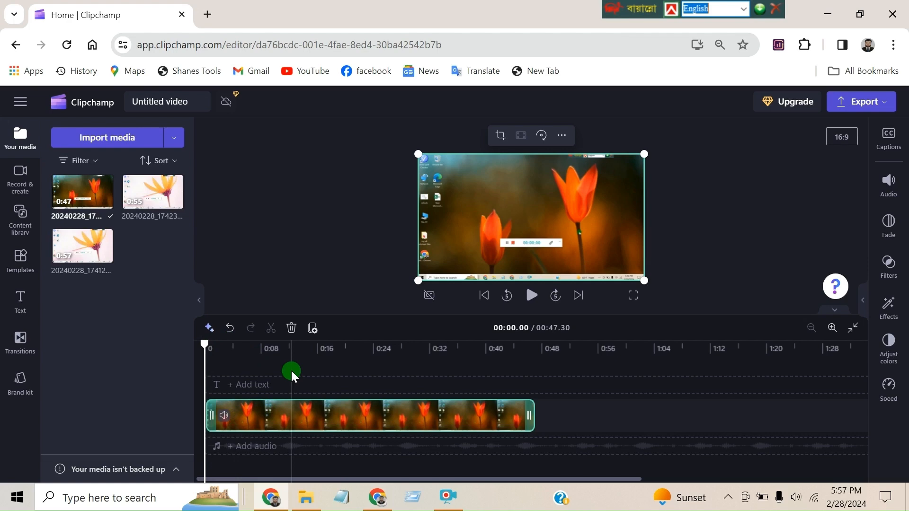
{"action": "left_click", "coordinate": [531, 297]}
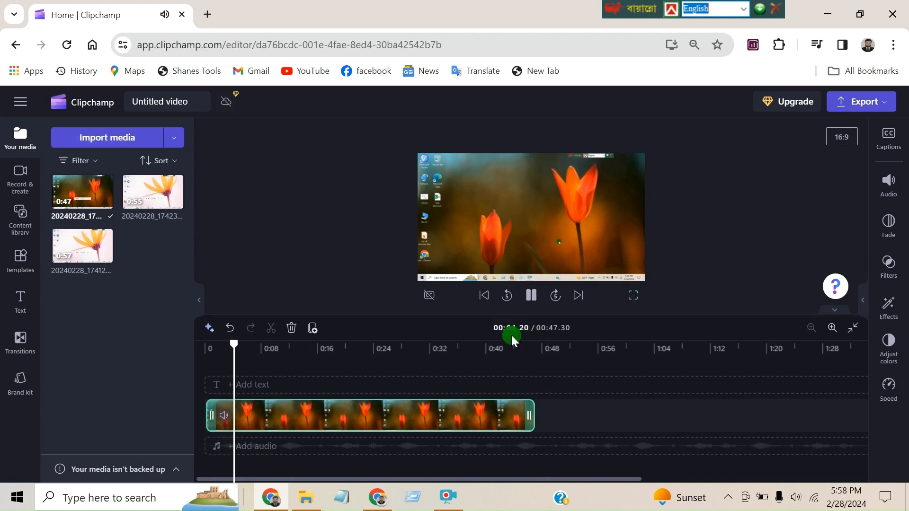
{"action": "left_click", "coordinate": [531, 295]}
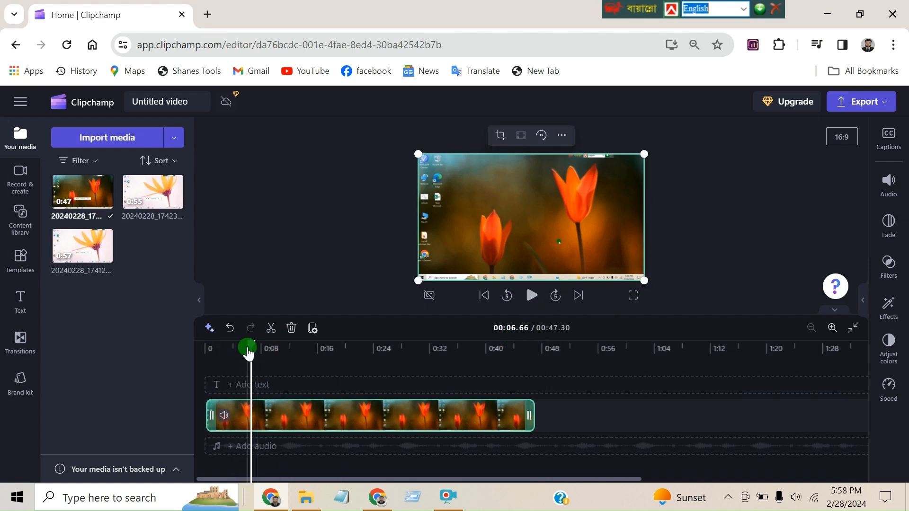
- Split the timeline clip at 00:05.19
{"action": "left_click_drag", "start_coordinate": [248, 351], "coordinate": [246, 347]}
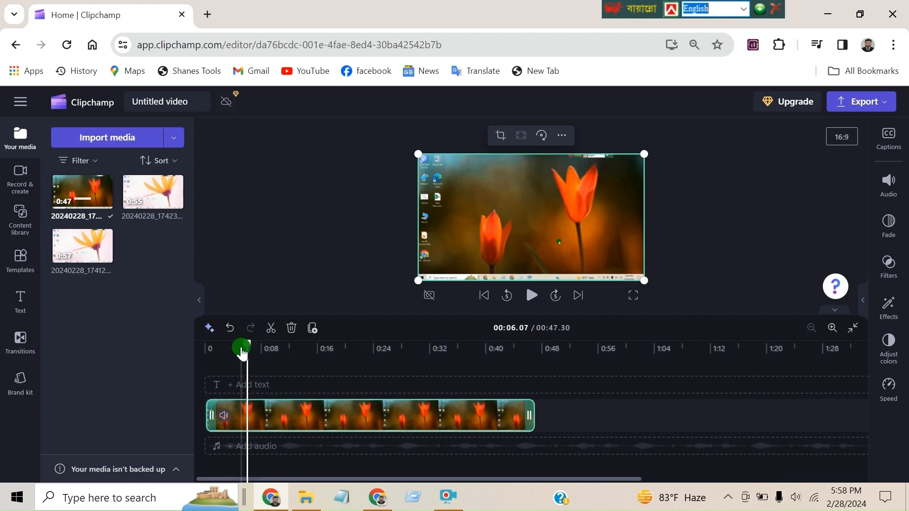
{"action": "left_click", "coordinate": [242, 350]}
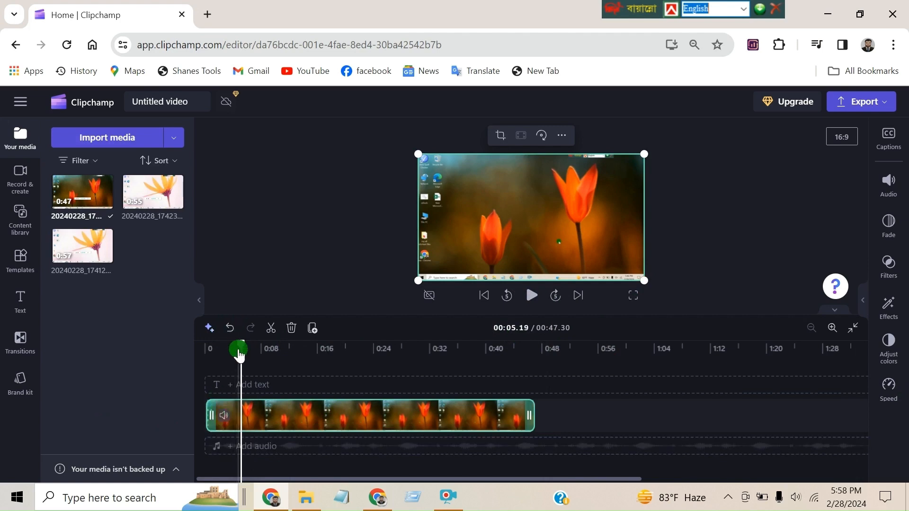
{"action": "left_click", "coordinate": [273, 328]}
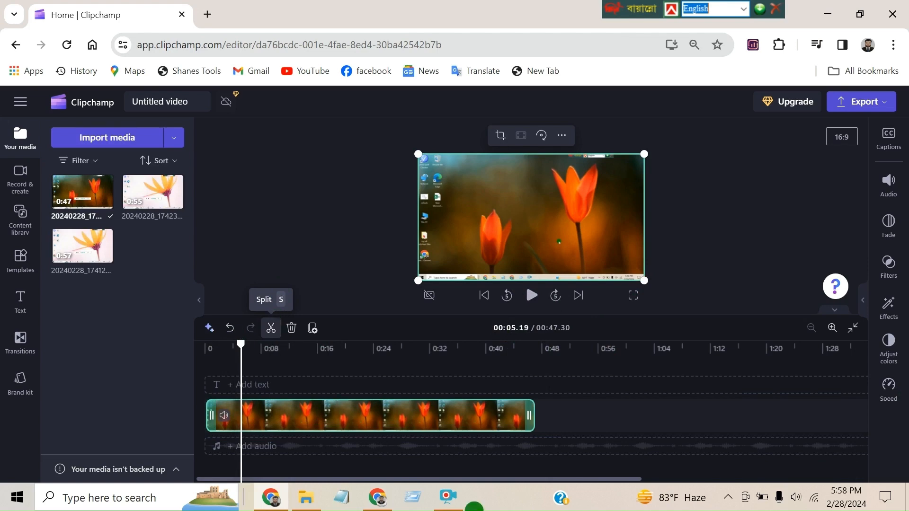
{"action": "key", "text": "s"}
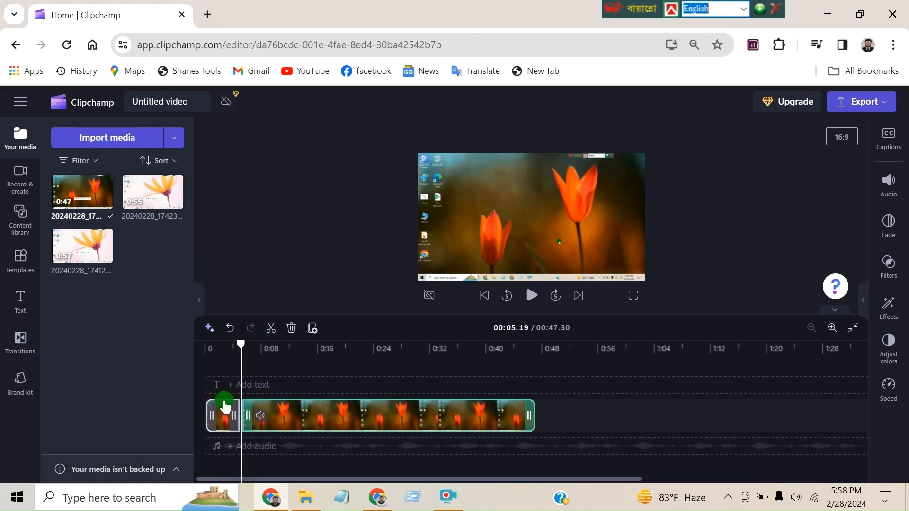
- Delete the short opening piece before the split and move the remaining clip to the start of the timeline
{"action": "left_click", "coordinate": [222, 415]}
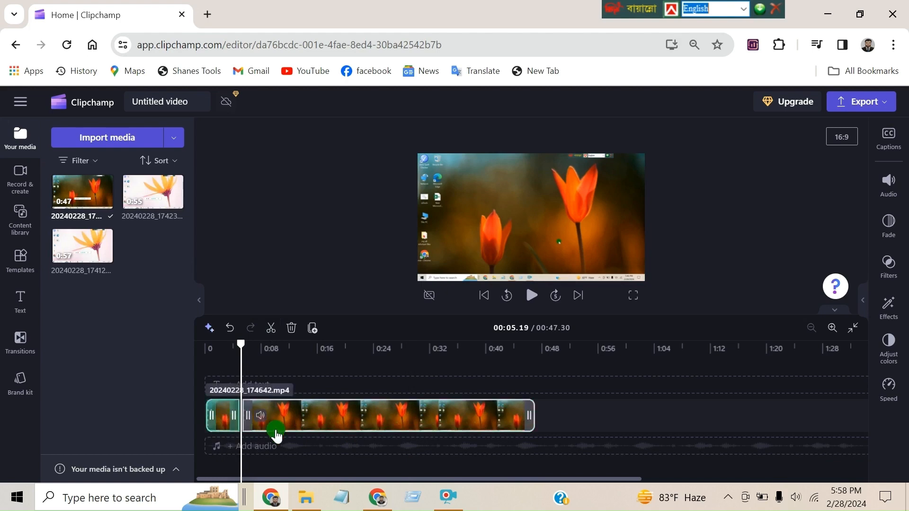
{"action": "left_click", "coordinate": [295, 330]}
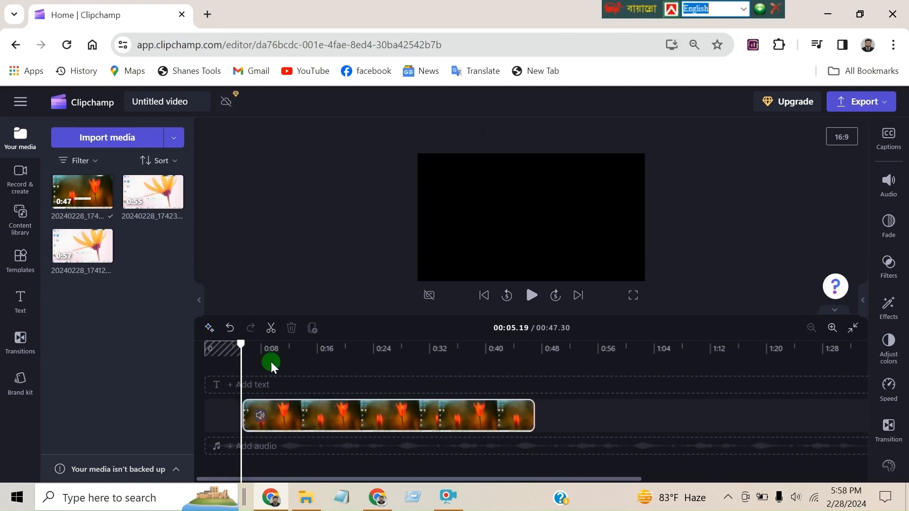
{"action": "left_click_drag", "start_coordinate": [239, 340], "coordinate": [187, 340]}
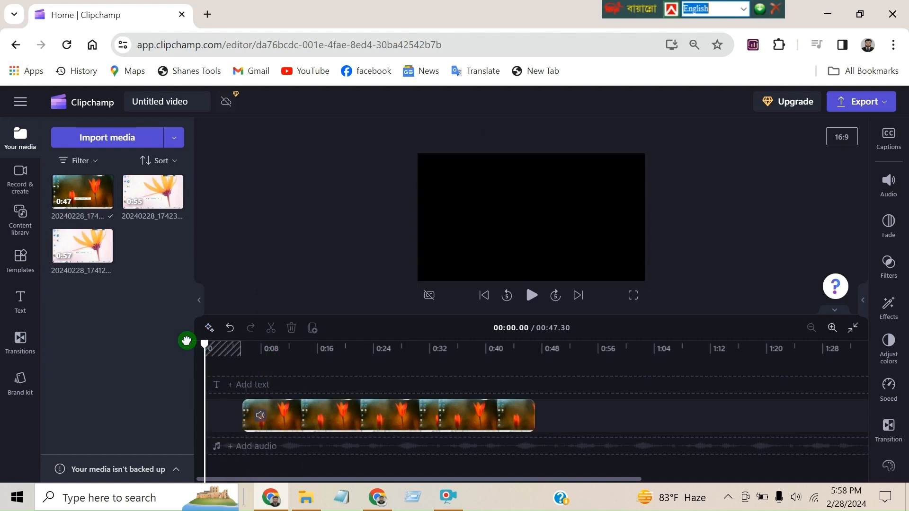
{"action": "left_click", "coordinate": [380, 421]}
{"action": "left_click_drag", "start_coordinate": [379, 421], "coordinate": [318, 414]}
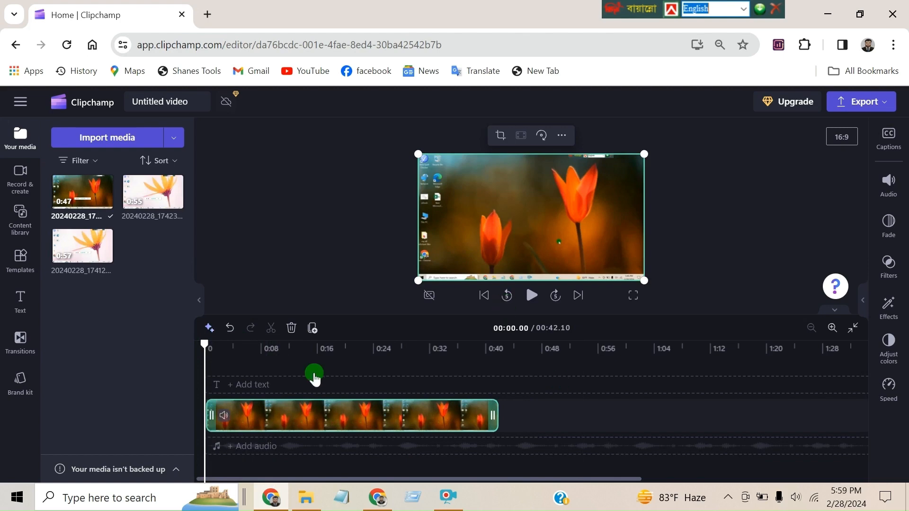
- Preview the end of the trimmed clip and split it at 00:38.96
{"action": "left_click", "coordinate": [253, 409]}
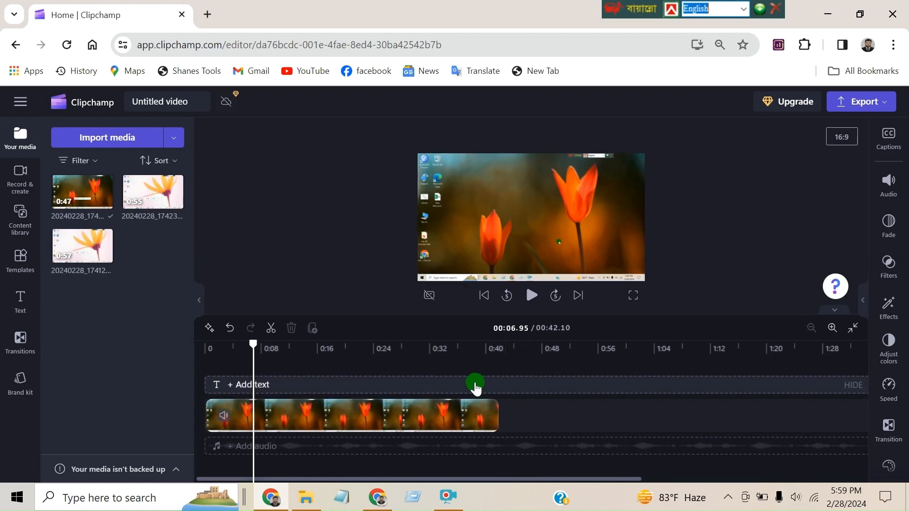
{"action": "left_click", "coordinate": [433, 368]}
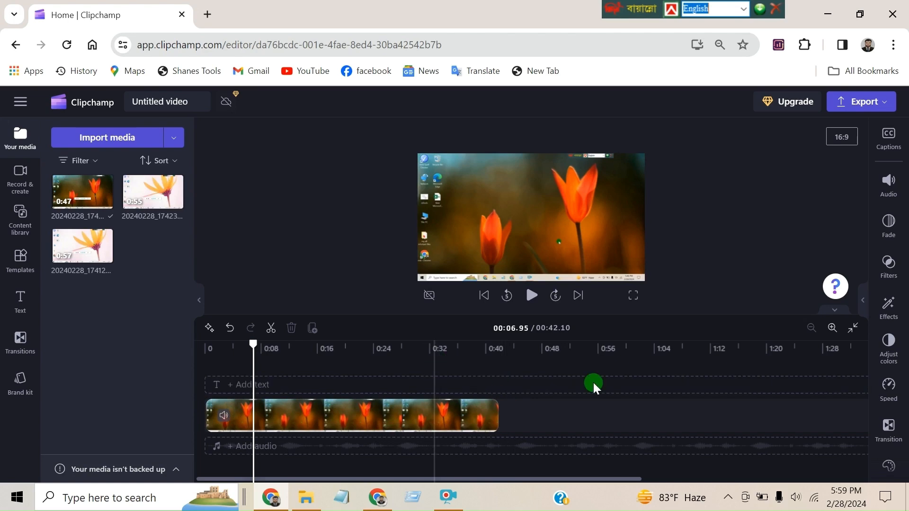
{"action": "left_click", "coordinate": [535, 303]}
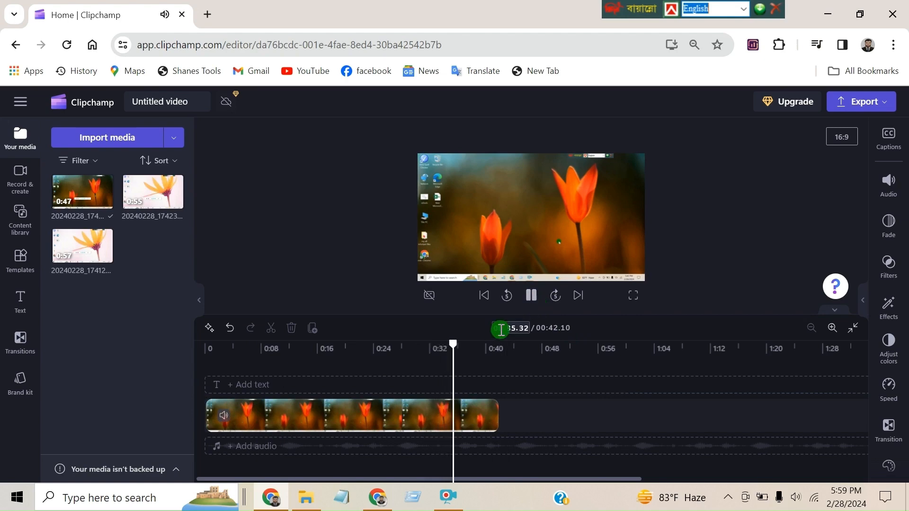
{"action": "left_click", "coordinate": [535, 295]}
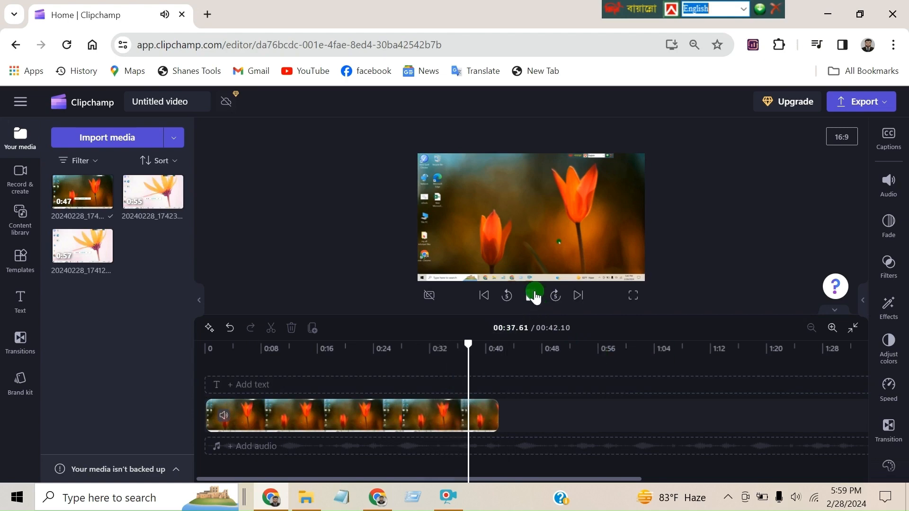
{"action": "left_click", "coordinate": [654, 395]}
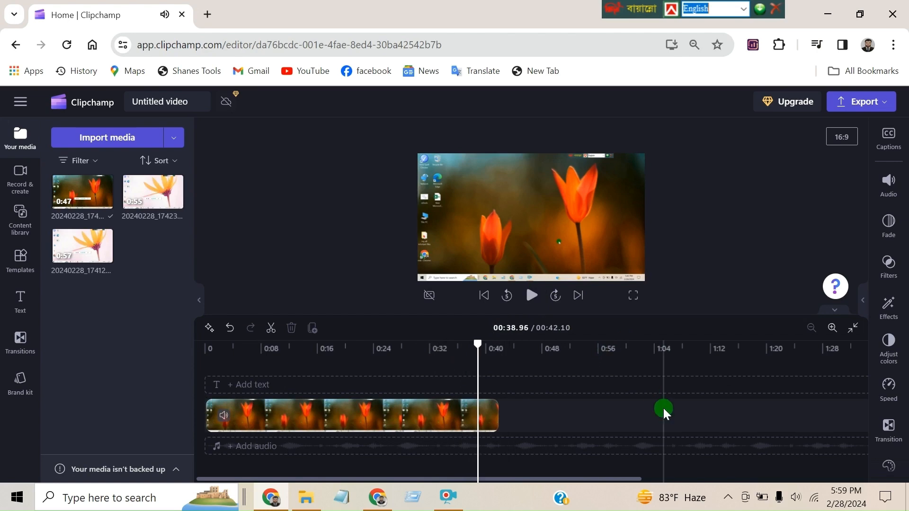
{"action": "left_click", "coordinate": [511, 329]}
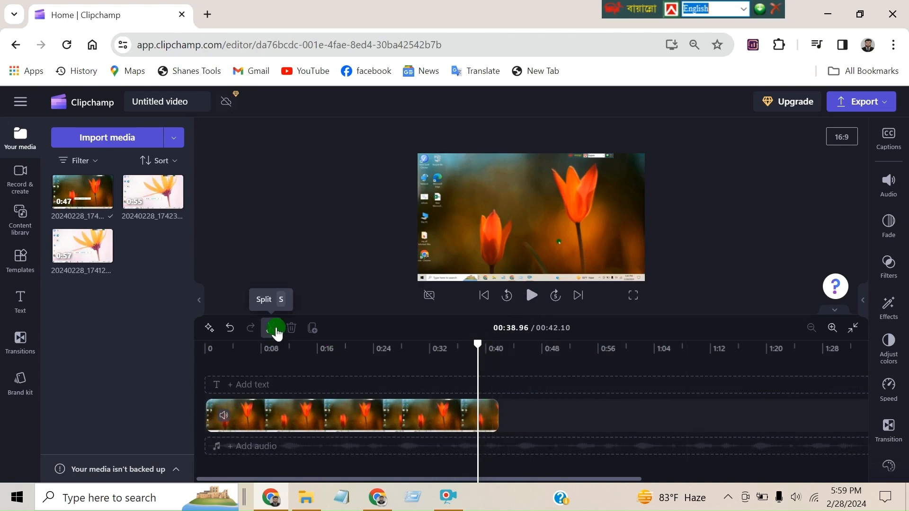
{"action": "left_click", "coordinate": [276, 332]}
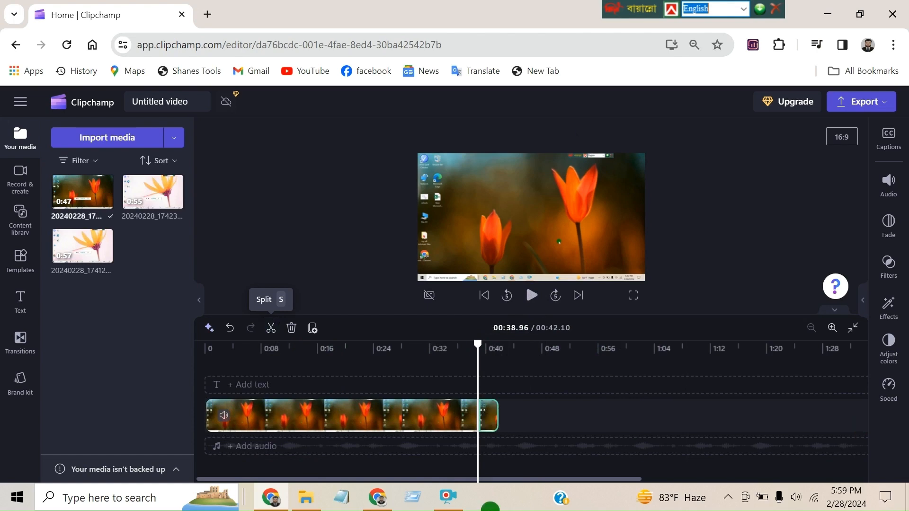
- Delete the short piece after the 00:38.96 split and place the playhead at about 00:12.21
{"action": "left_click", "coordinate": [445, 423]}
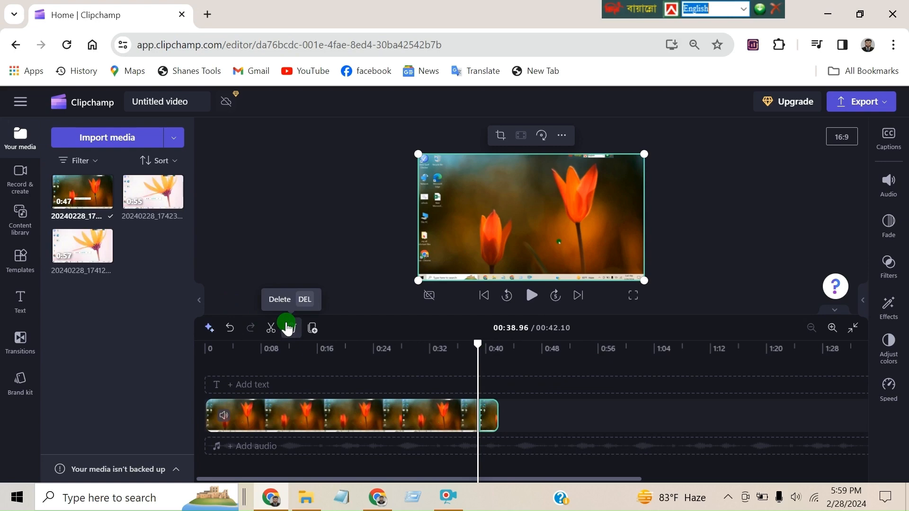
{"action": "left_click", "coordinate": [288, 327]}
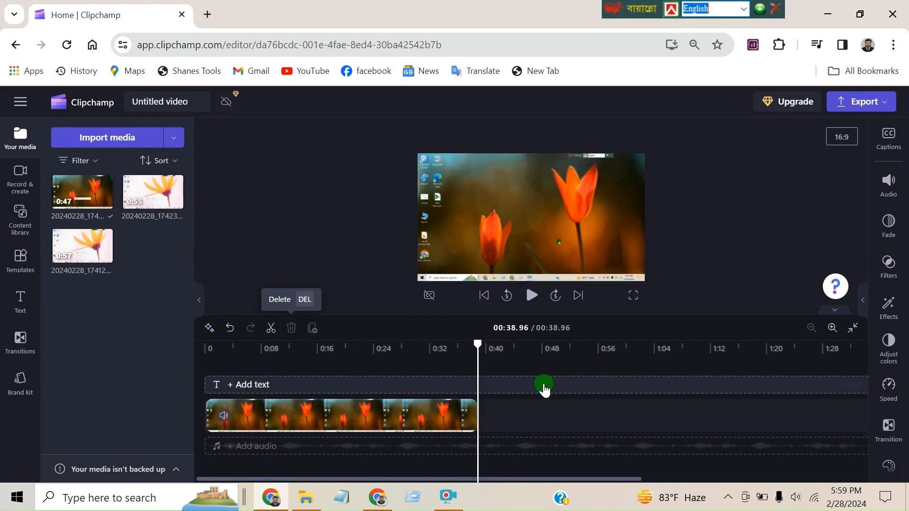
{"action": "left_click", "coordinate": [799, 430]}
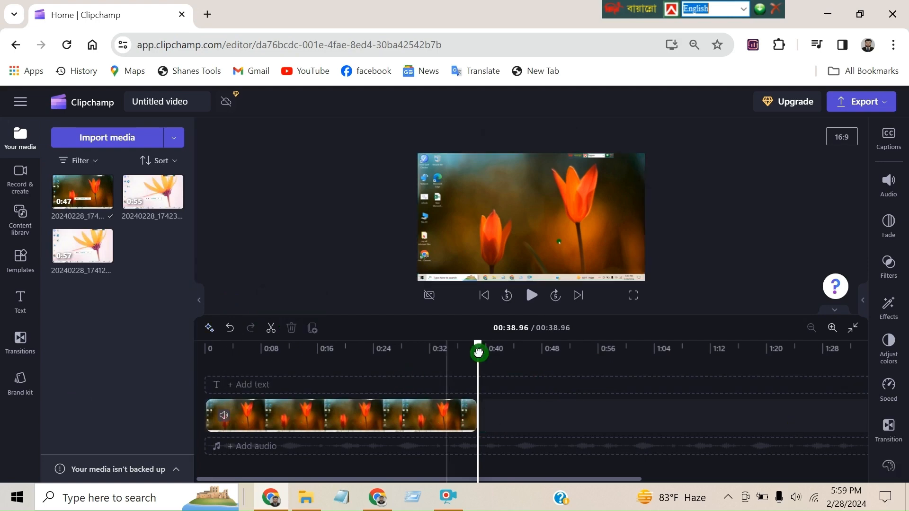
{"action": "left_click", "coordinate": [291, 370]}
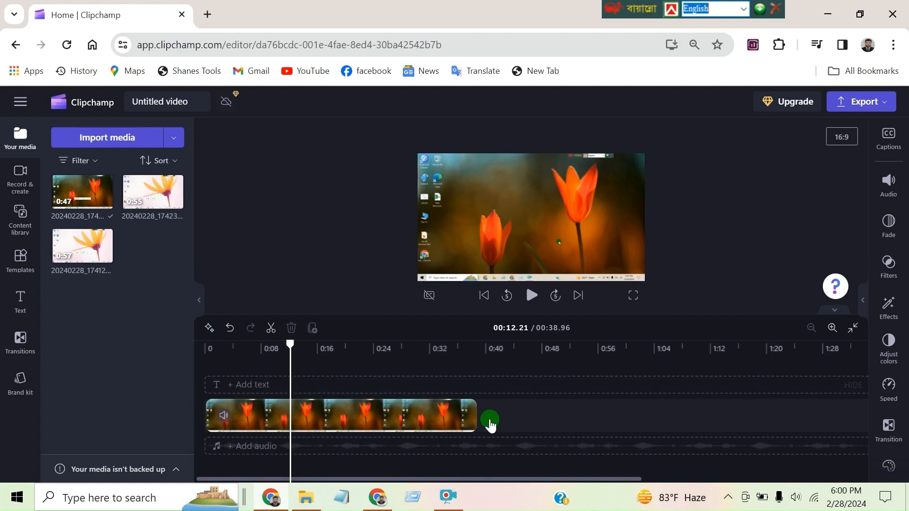
- Split the timeline clip at 00:12.21, preview the following part, and split it again at 00:17.81
{"action": "left_click", "coordinate": [298, 421]}
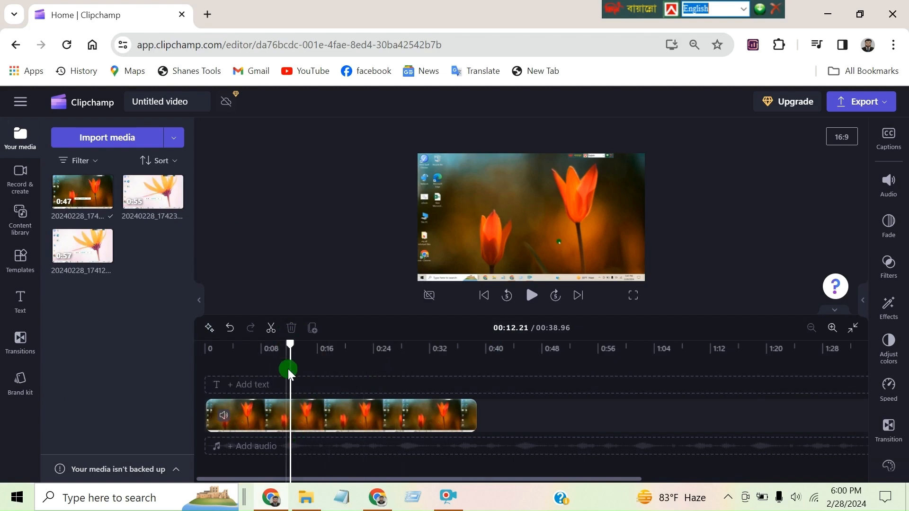
{"action": "left_click", "coordinate": [269, 334]}
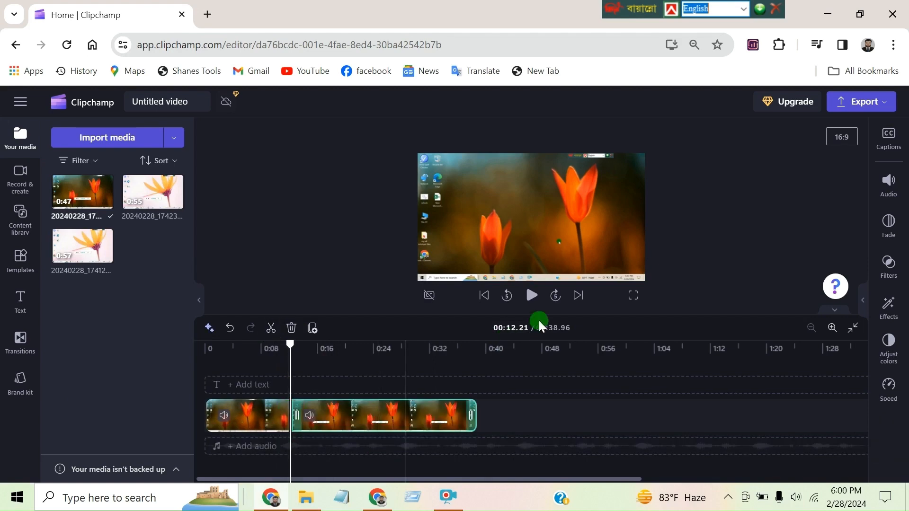
{"action": "left_click", "coordinate": [532, 297]}
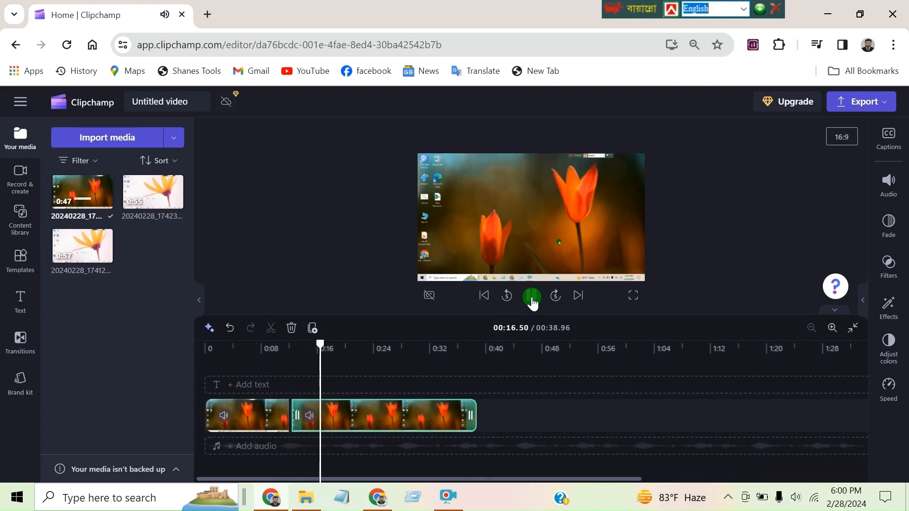
{"action": "key", "text": "space"}
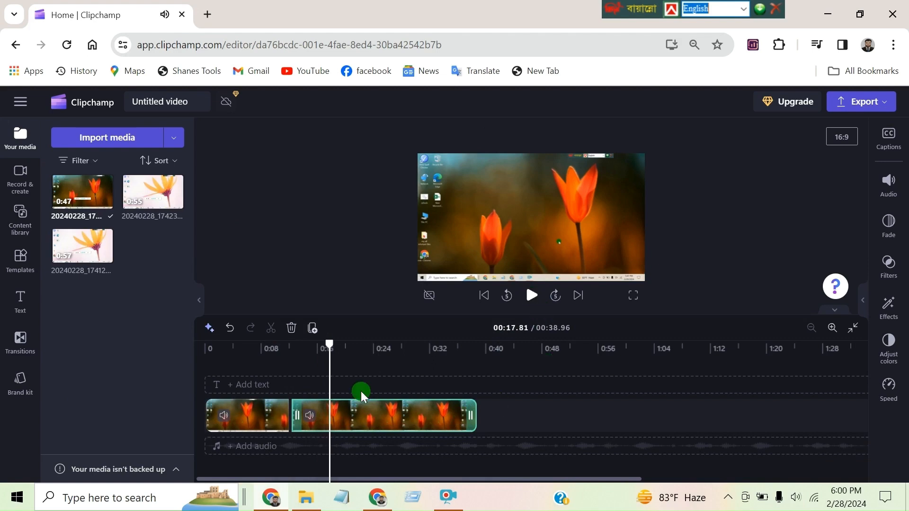
{"action": "left_click", "coordinate": [323, 412]}
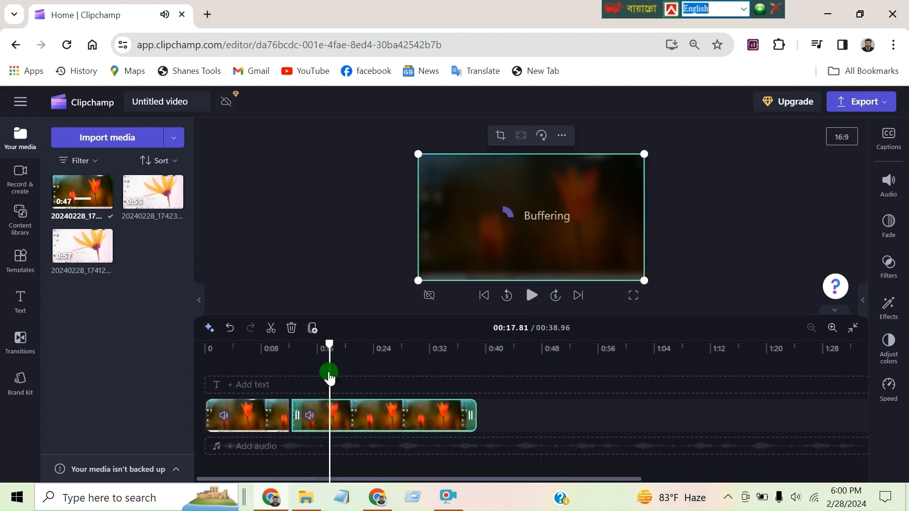
{"action": "left_click", "coordinate": [272, 329]}
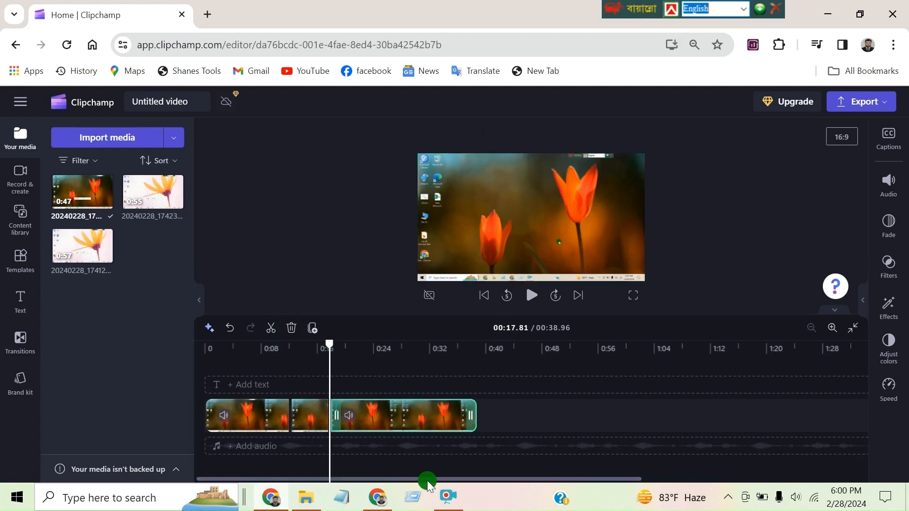
- Delete the middle piece between the two splits and move the remaining clip against the first one to close the gap
{"action": "left_click", "coordinate": [308, 414]}
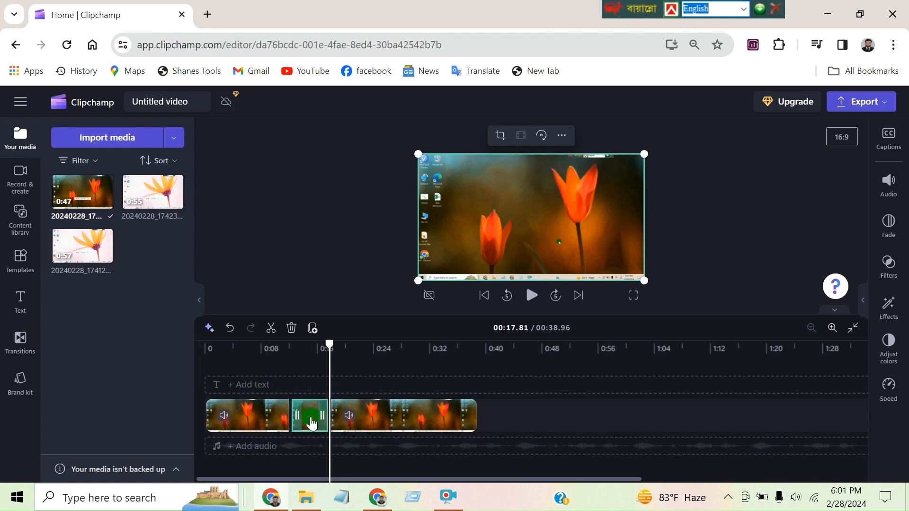
{"action": "left_click", "coordinate": [290, 327]}
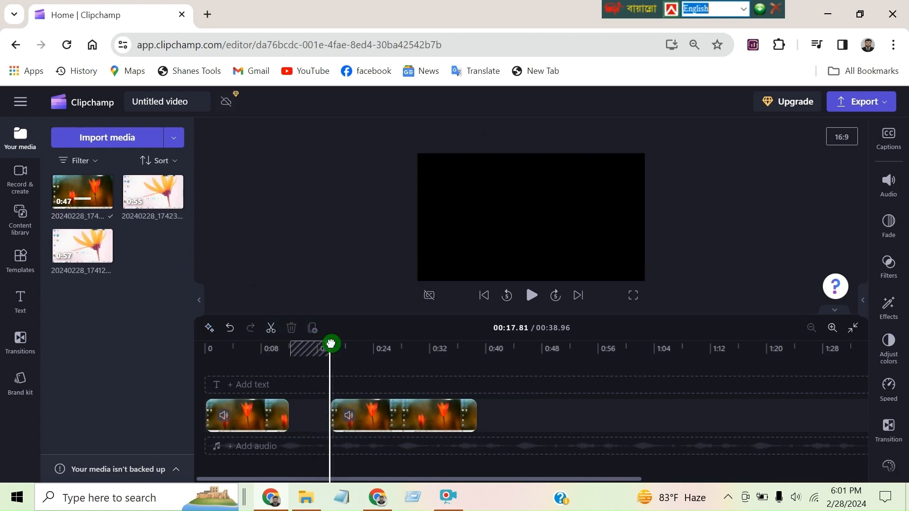
{"action": "left_click_drag", "start_coordinate": [331, 345], "coordinate": [282, 350]}
{"action": "left_click", "coordinate": [399, 416]}
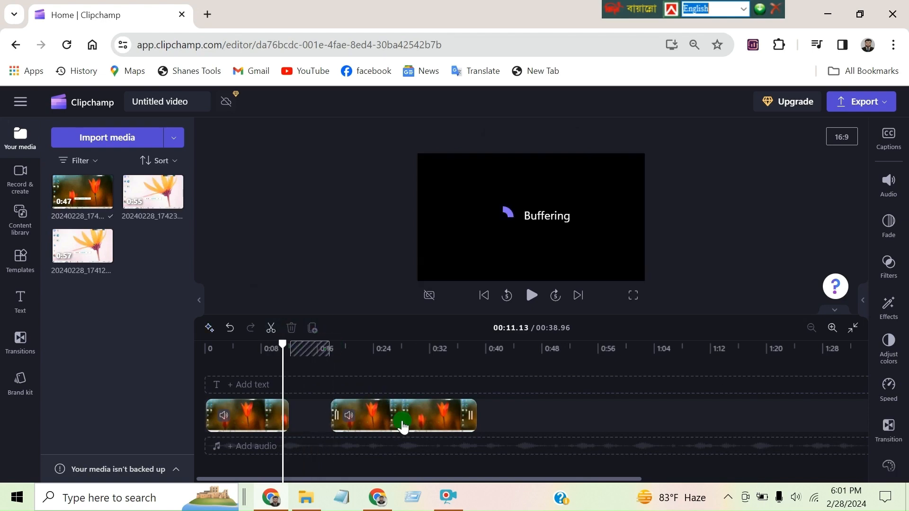
{"action": "left_click_drag", "start_coordinate": [399, 416], "coordinate": [306, 412]}
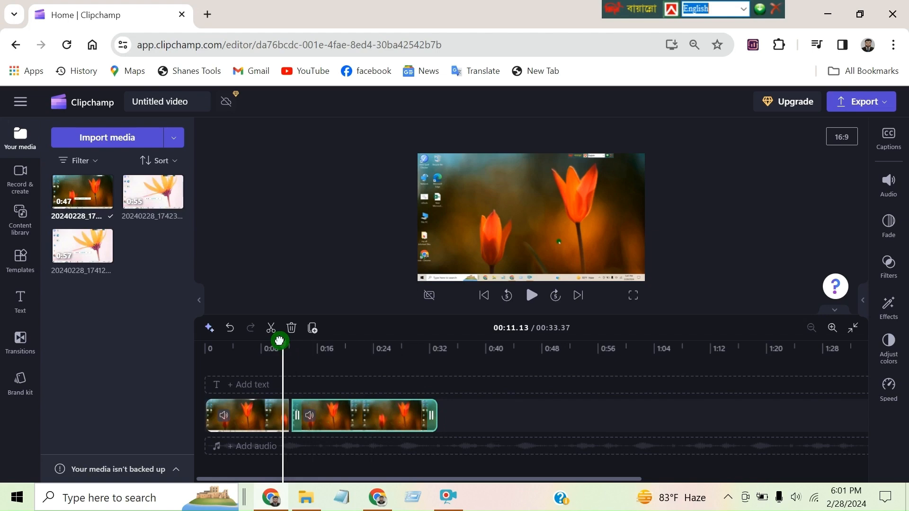
{"action": "left_click_drag", "start_coordinate": [279, 341], "coordinate": [176, 349]}
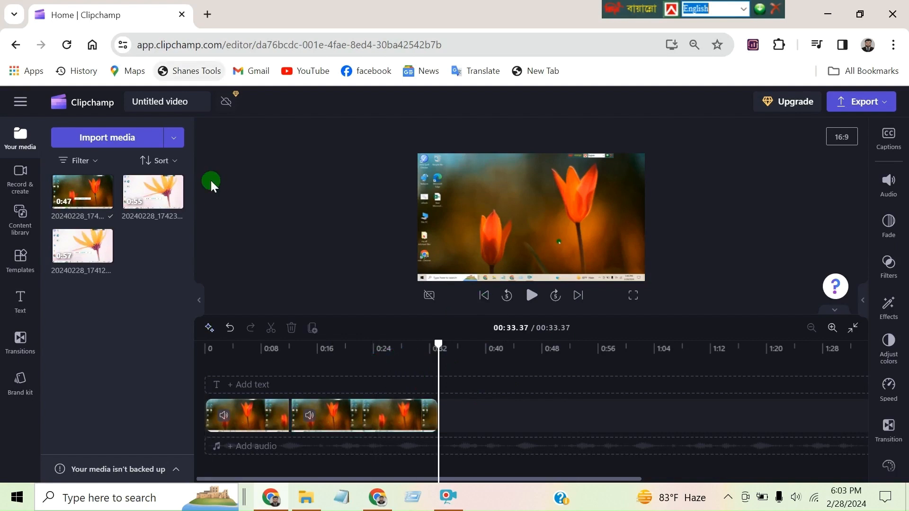
- Add the 0:55 recording from the media library to the timeline directly after the existing clips
{"action": "left_click", "coordinate": [353, 416]}
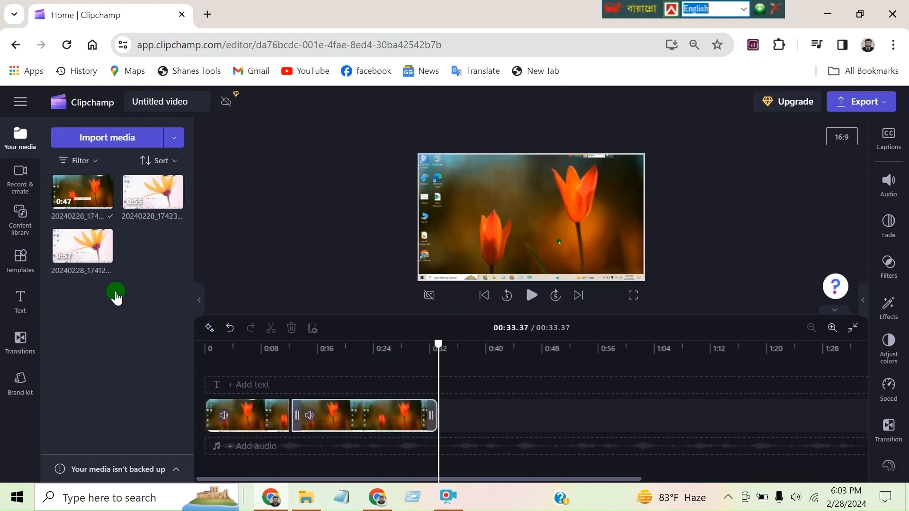
{"action": "left_click", "coordinate": [93, 198]}
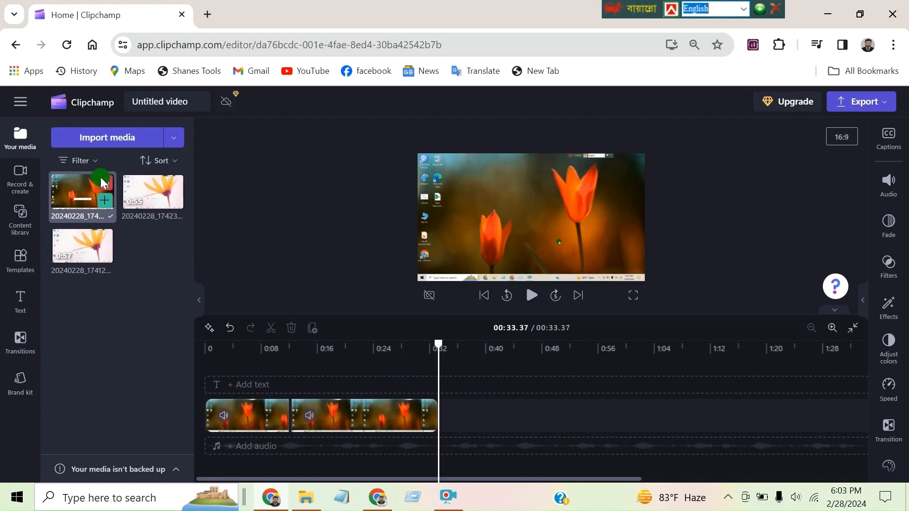
{"action": "left_click", "coordinate": [152, 194]}
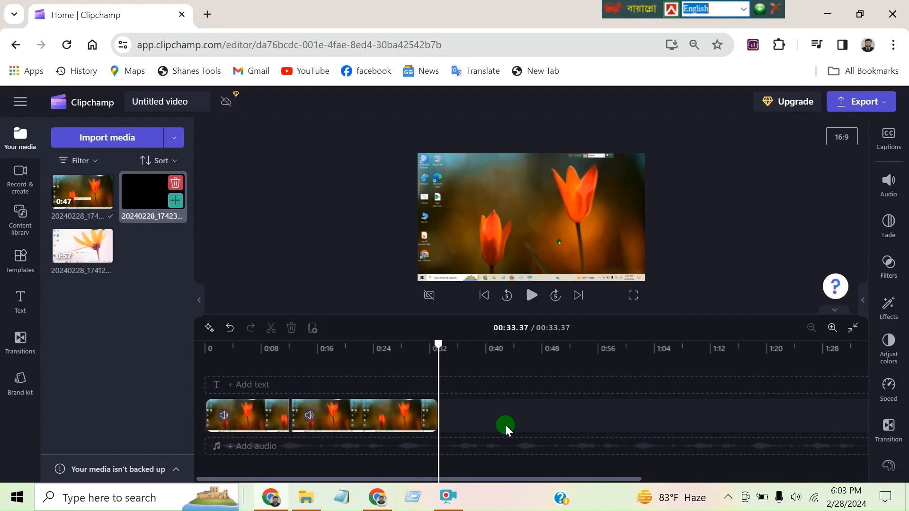
{"action": "left_click_drag", "start_coordinate": [142, 189], "coordinate": [456, 411]}
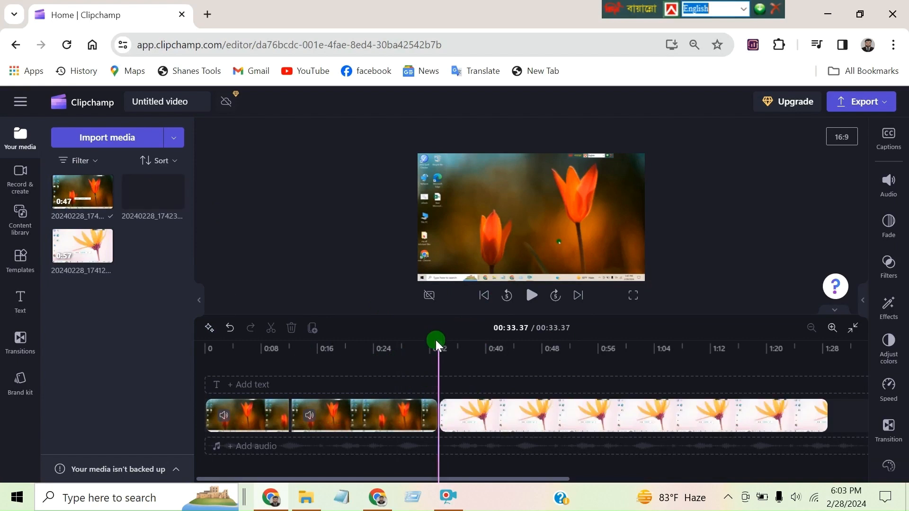
- Check the join between the orange tulip clip and the added recording, ending with the playhead at 00:35.30
{"action": "left_click", "coordinate": [399, 349]}
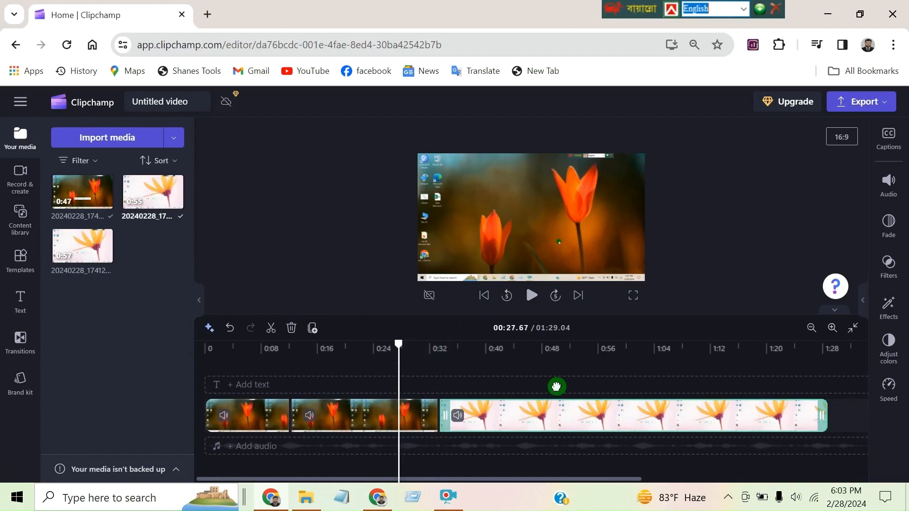
{"action": "left_click", "coordinate": [435, 350]}
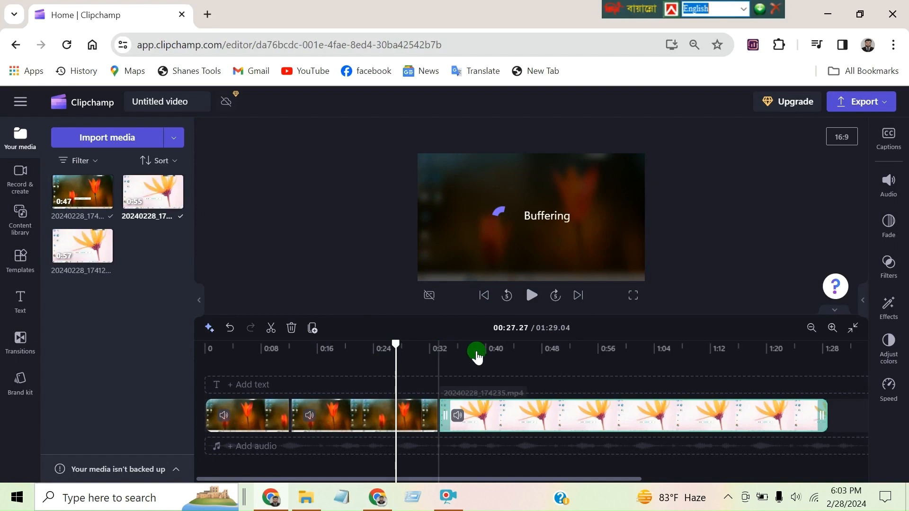
{"action": "left_click", "coordinate": [452, 356]}
{"action": "left_click", "coordinate": [456, 409]}
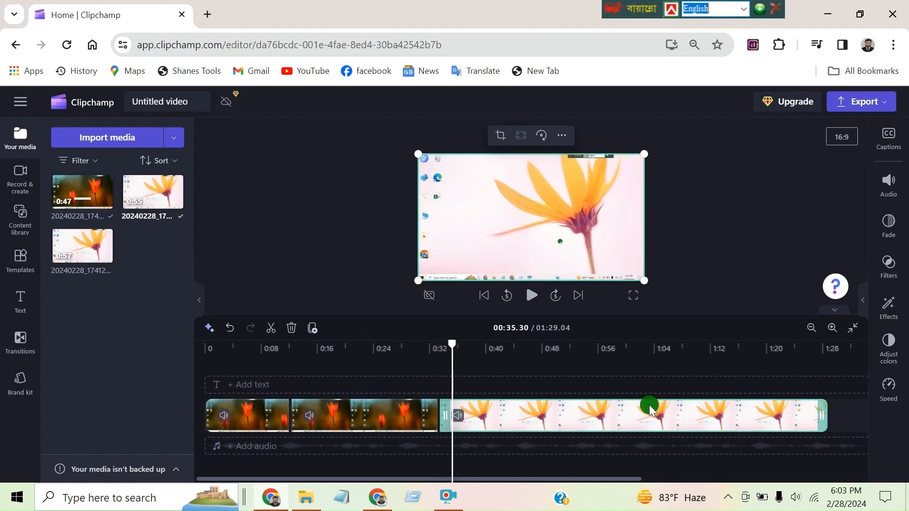
- Add the 0:57 recording to the end of the timeline, after the 0:55 recording
{"action": "left_click_drag", "start_coordinate": [519, 476], "coordinate": [614, 476]}
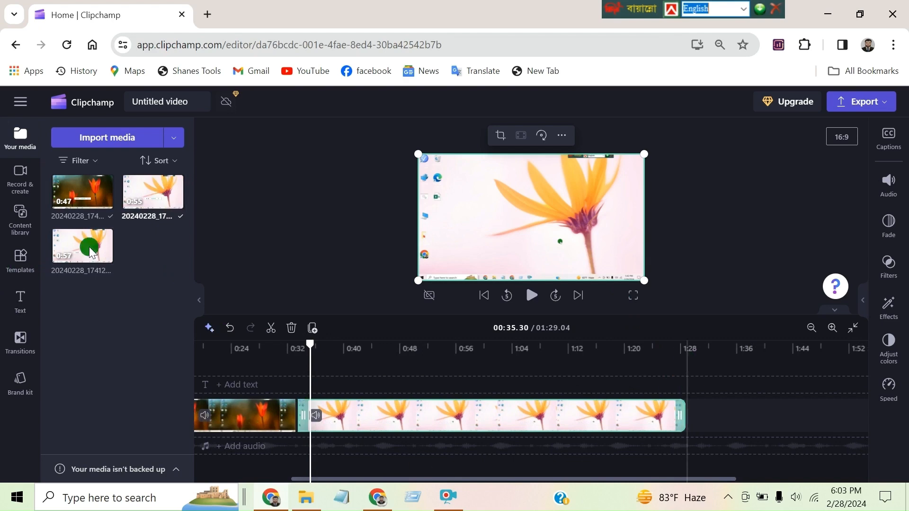
{"action": "mouse_move", "coordinate": [98, 240]}
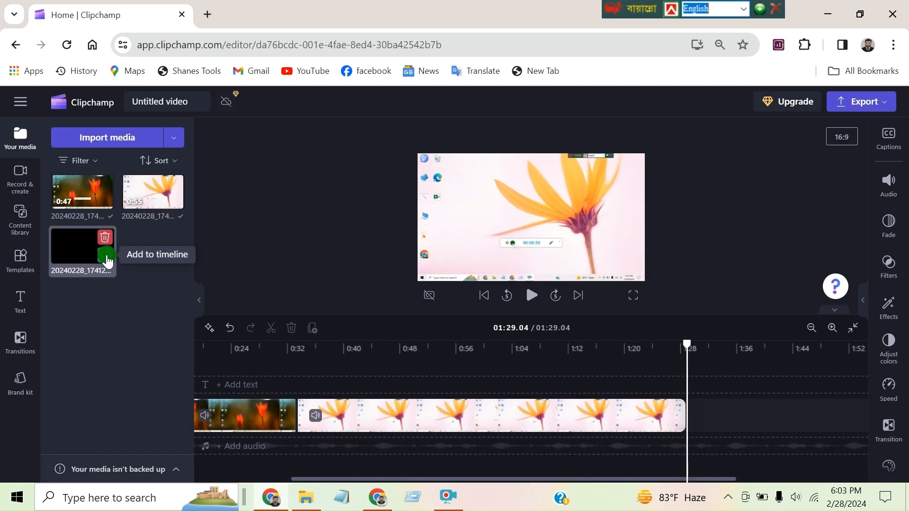
{"action": "left_click", "coordinate": [108, 256]}
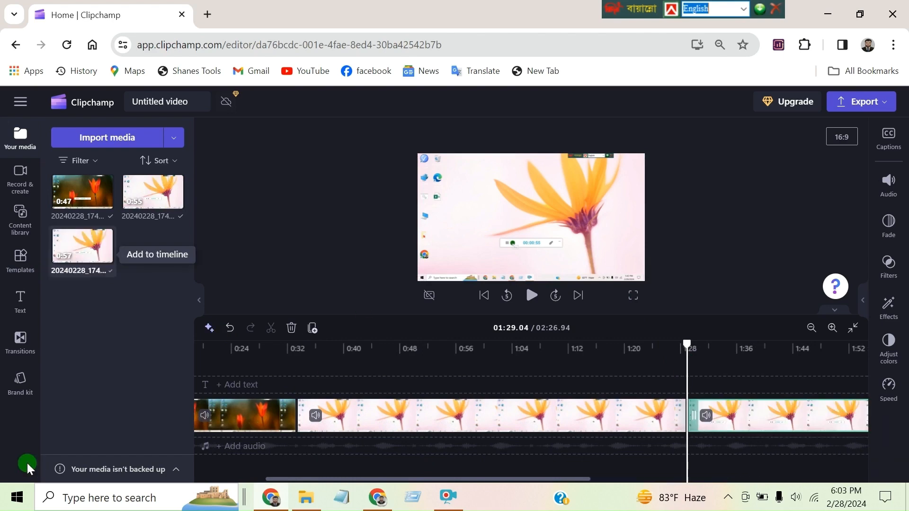
{"action": "left_click_drag", "start_coordinate": [601, 479], "coordinate": [685, 480]}
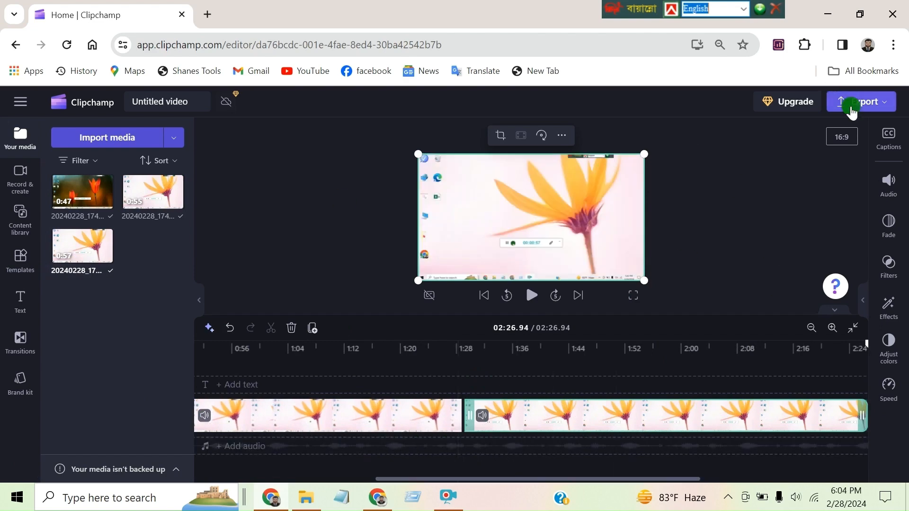
- Export the video in 1080p high quality
{"action": "left_click", "coordinate": [851, 110]}
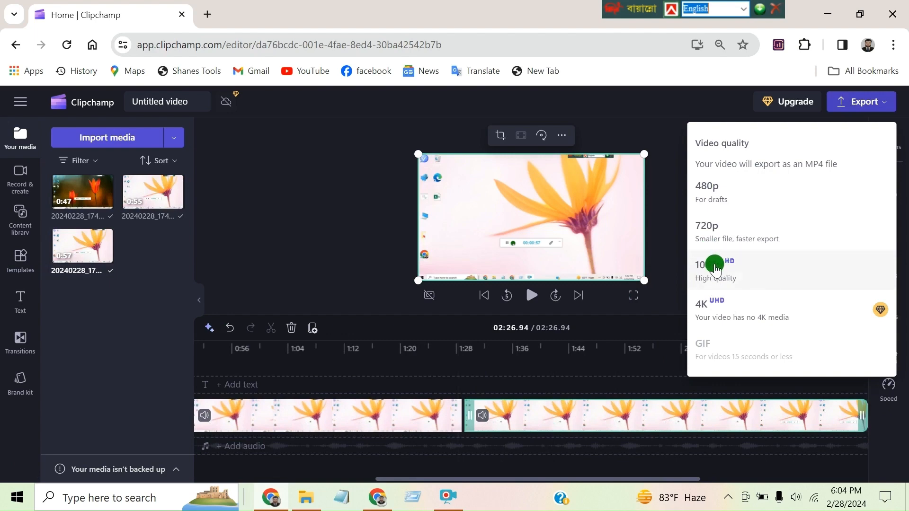
{"action": "left_click", "coordinate": [719, 268]}
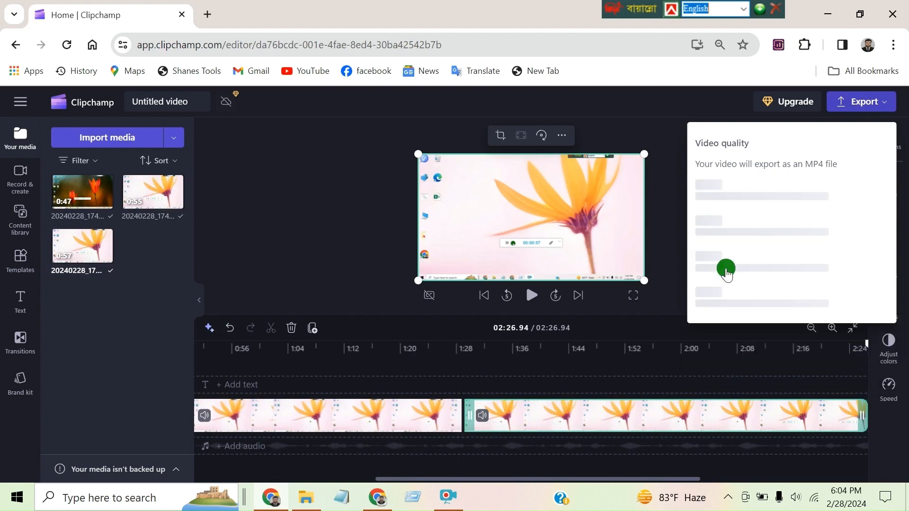